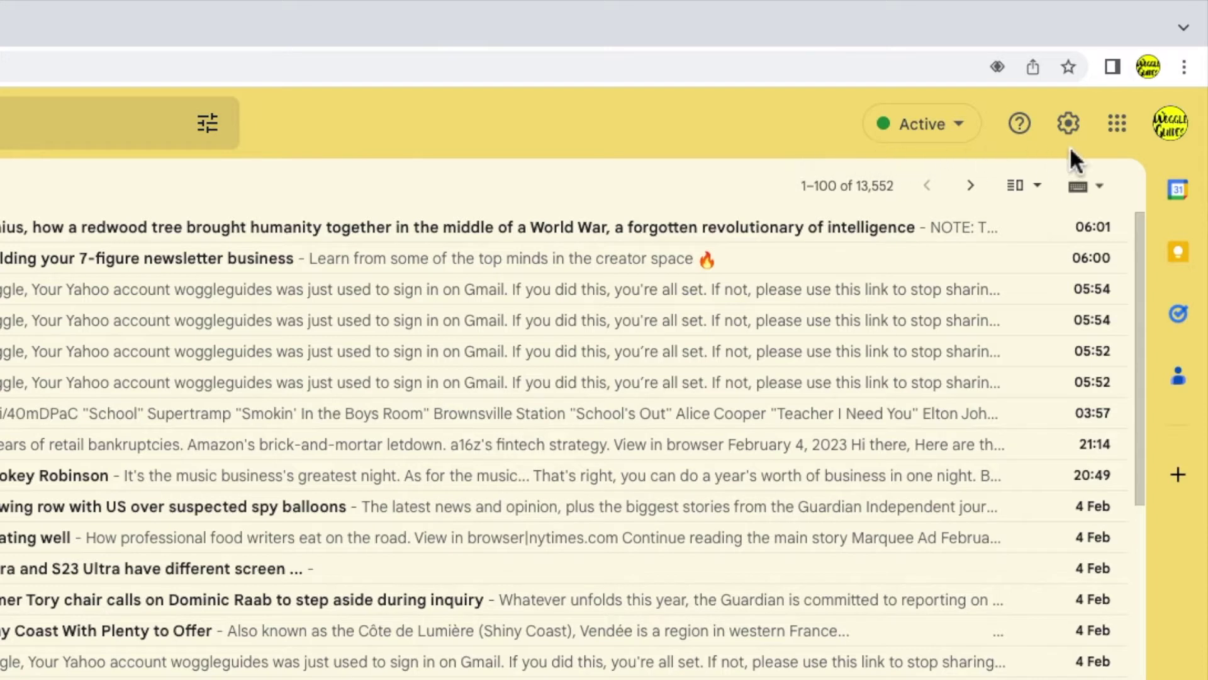
From the Gmail profile avatar menu, open Manage your Google Account in a new tab
click(1171, 126)
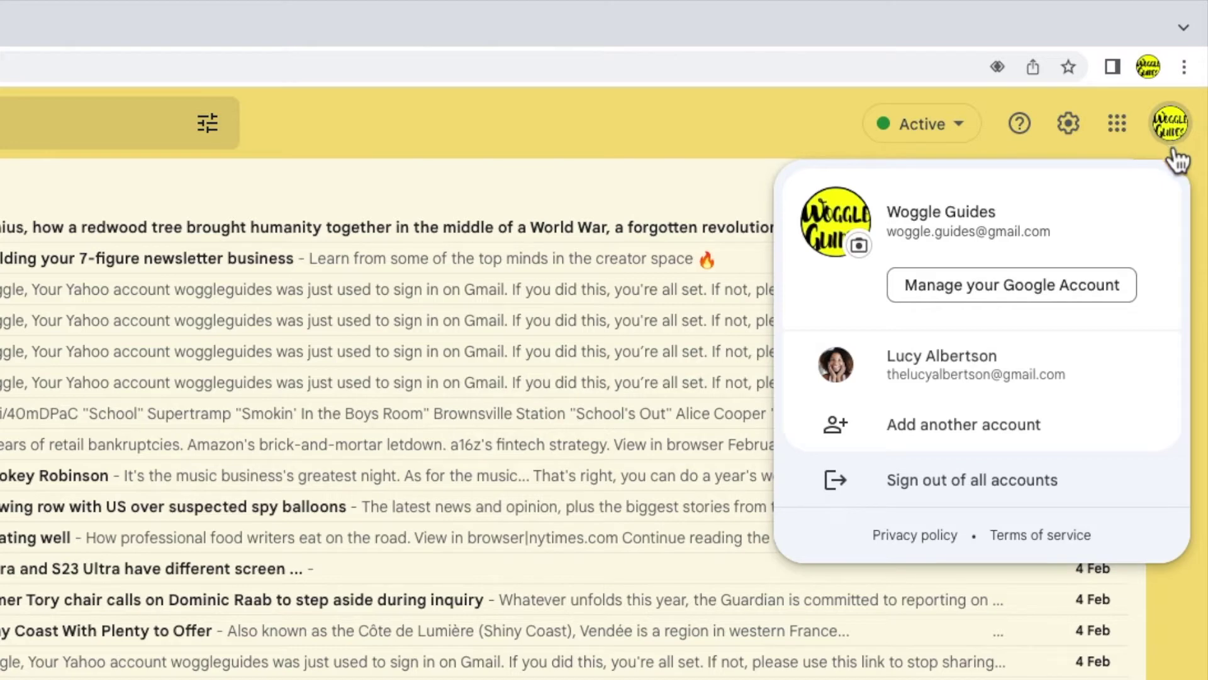
click(1133, 292)
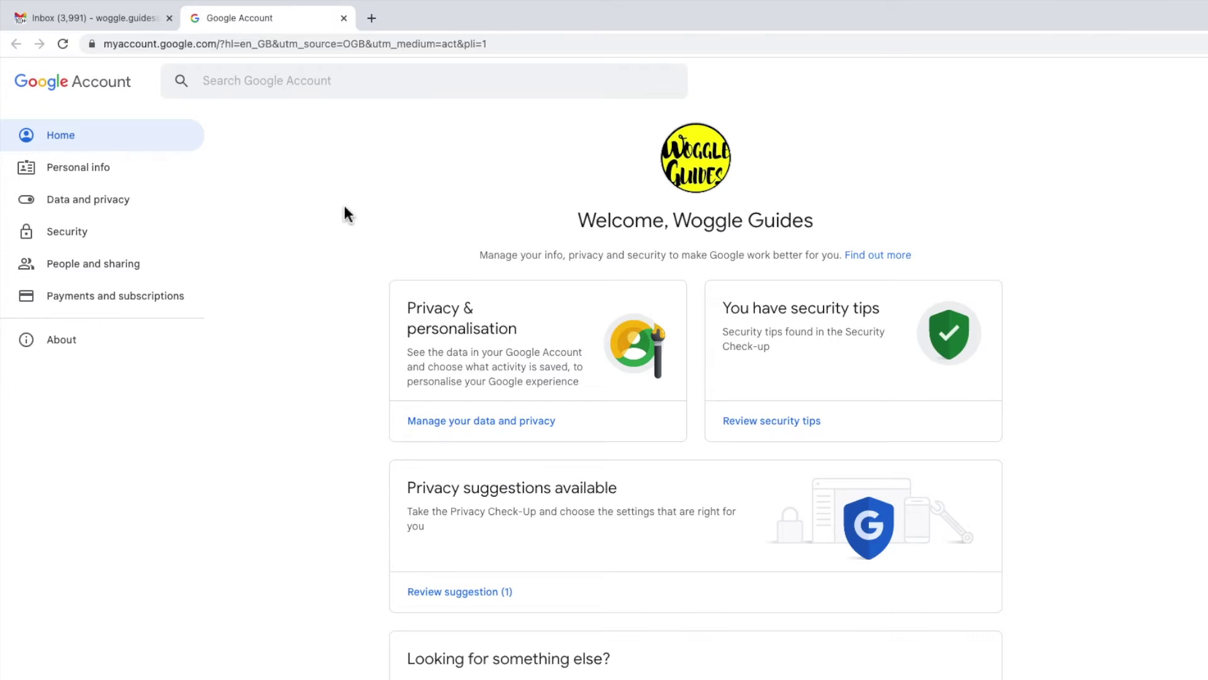
Go to Data and privacy and reach Download your data under Data from apps and services
click(154, 214)
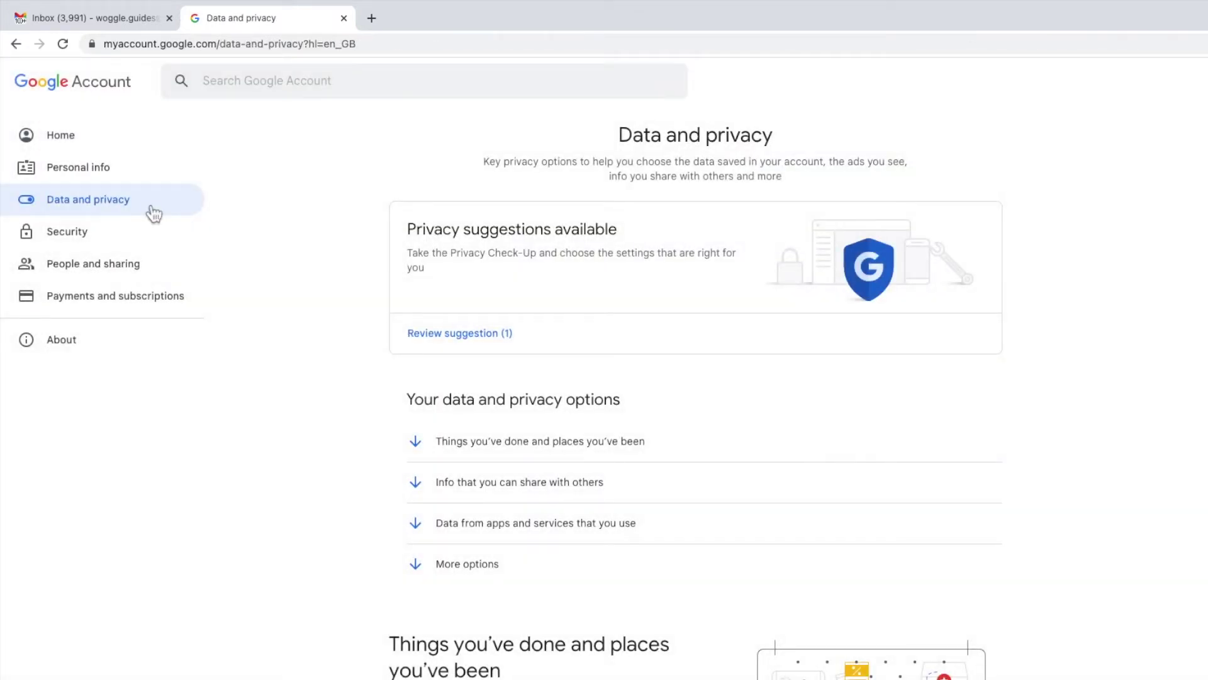
scroll(682, 391, down, 4)
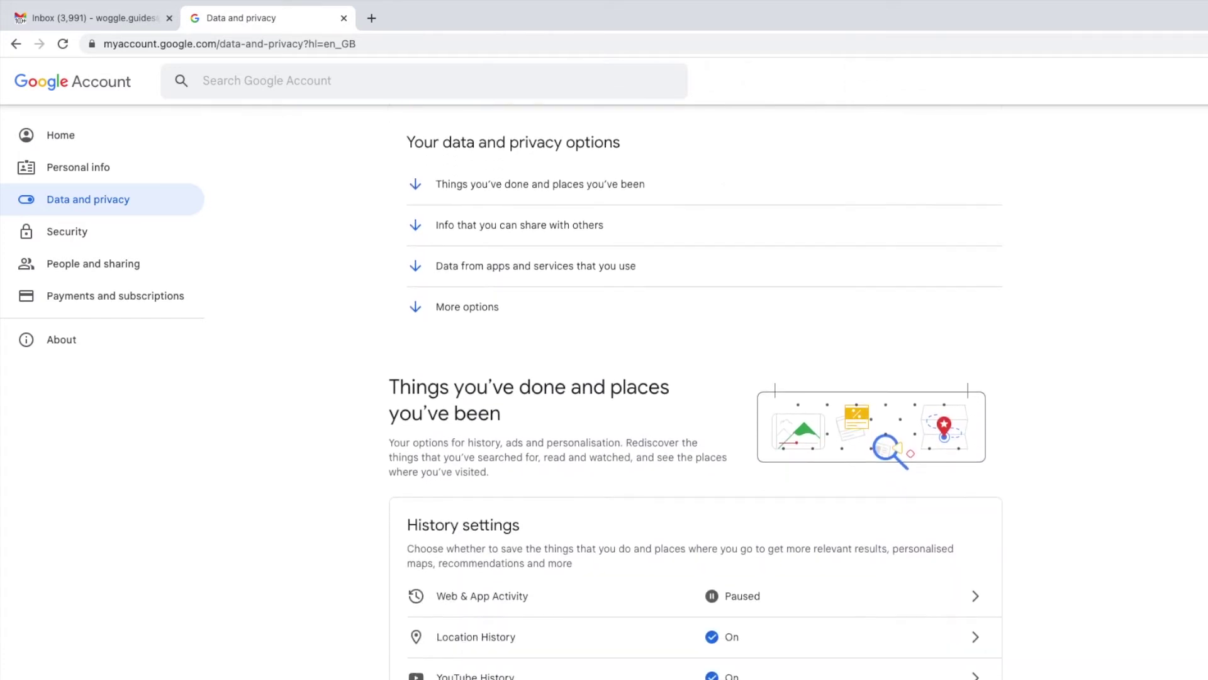
scroll(682, 392, down, 13)
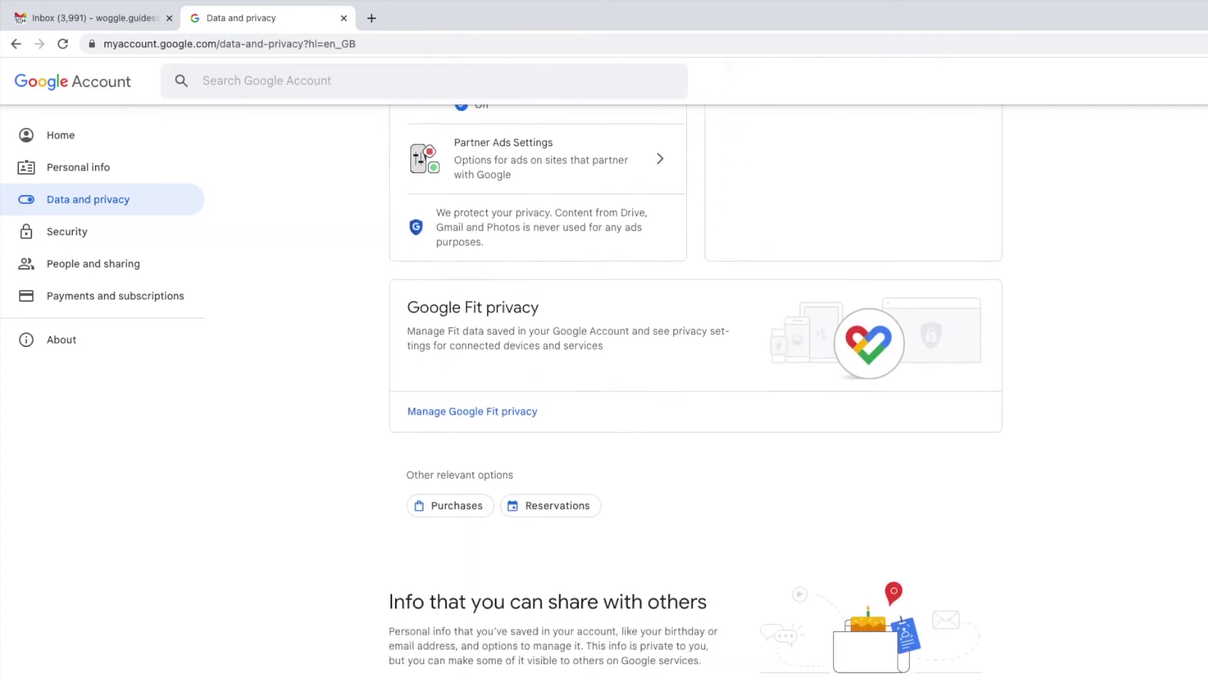
scroll(695, 391, down, 9)
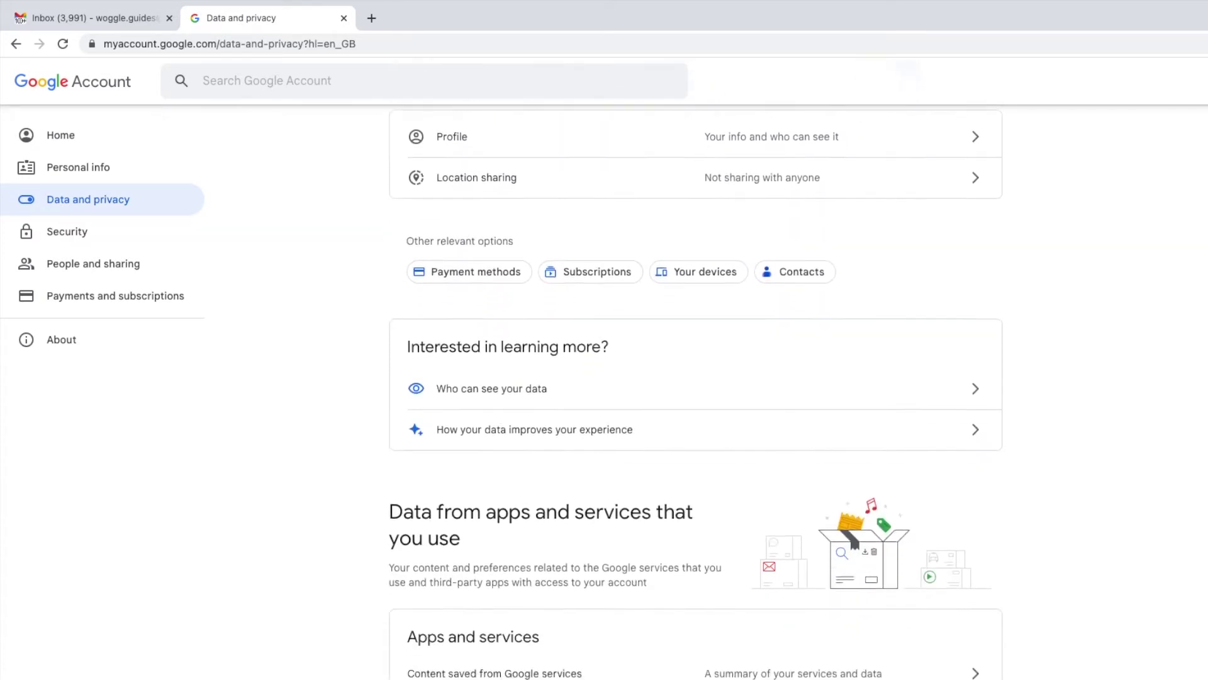
scroll(696, 392, down, 5)
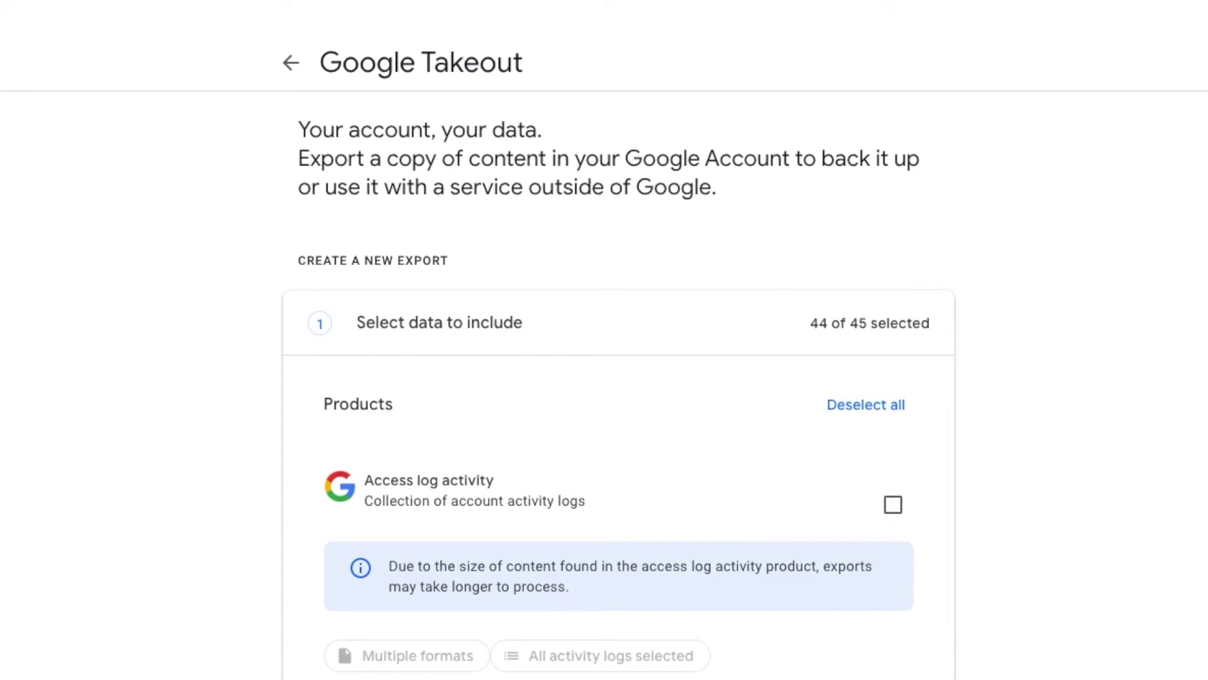
Deselect all products in the Takeout export list
scroll(604, 377, down, 15)
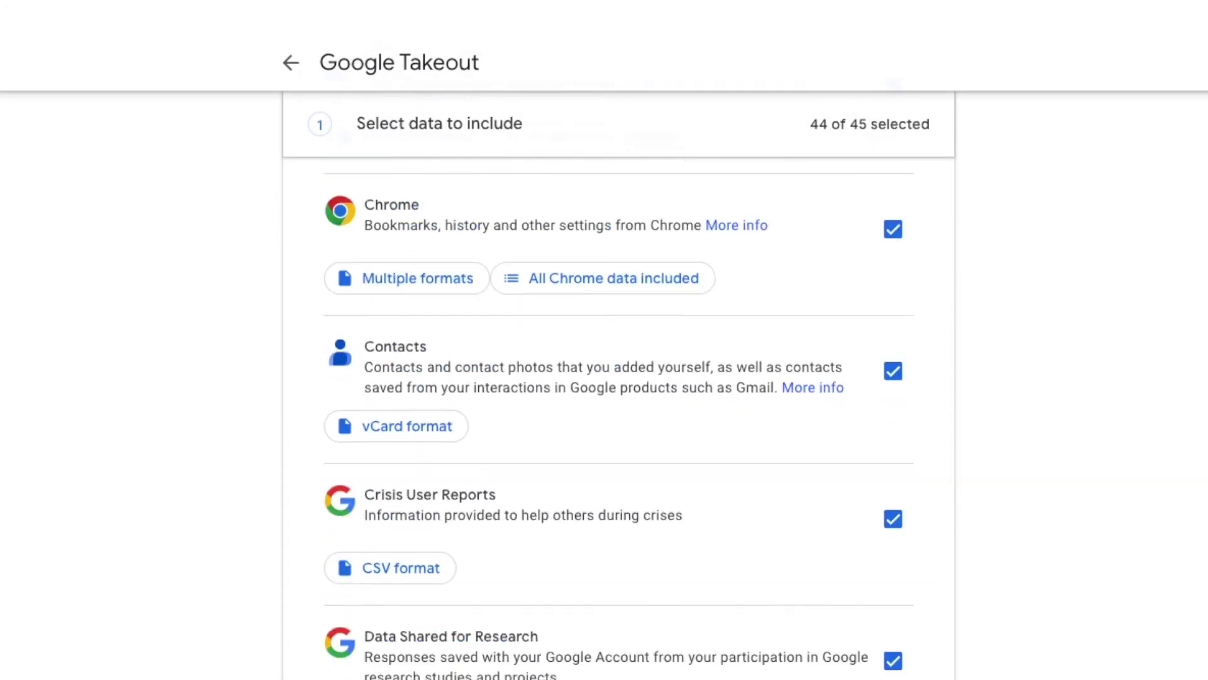
scroll(604, 378, up, 15)
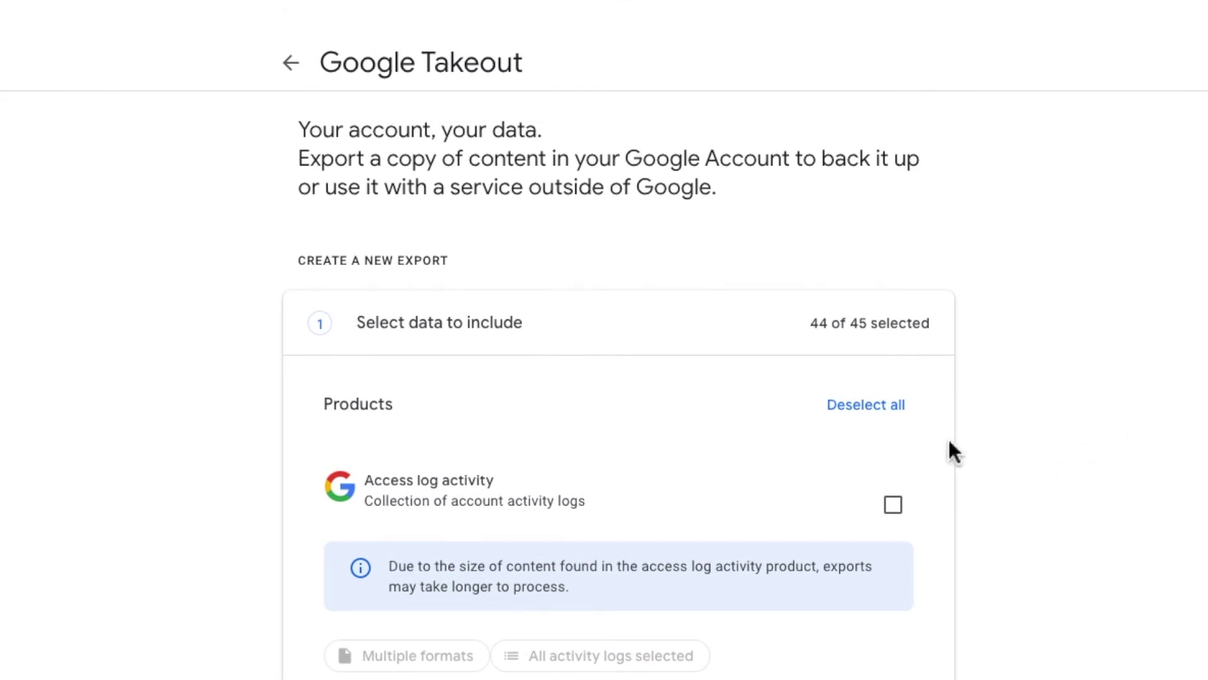
click(911, 415)
Select Mail as the only product and open its Mail label content options
scroll(619, 378, down, 10)
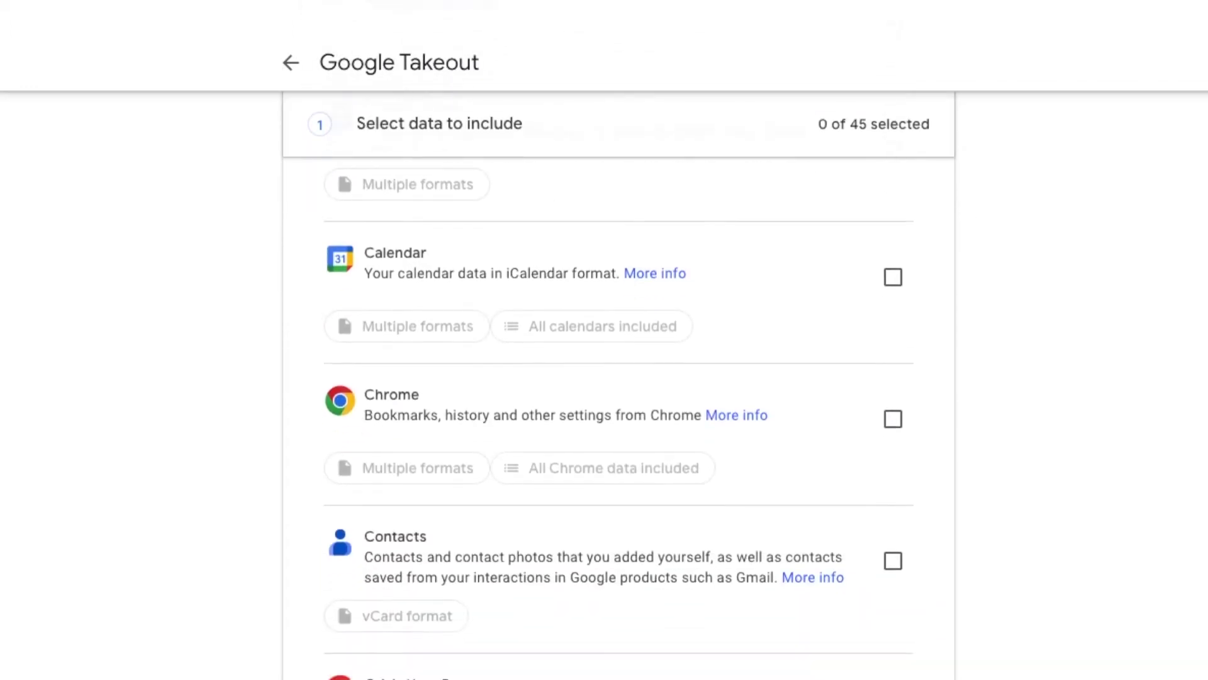
scroll(619, 378, down, 12)
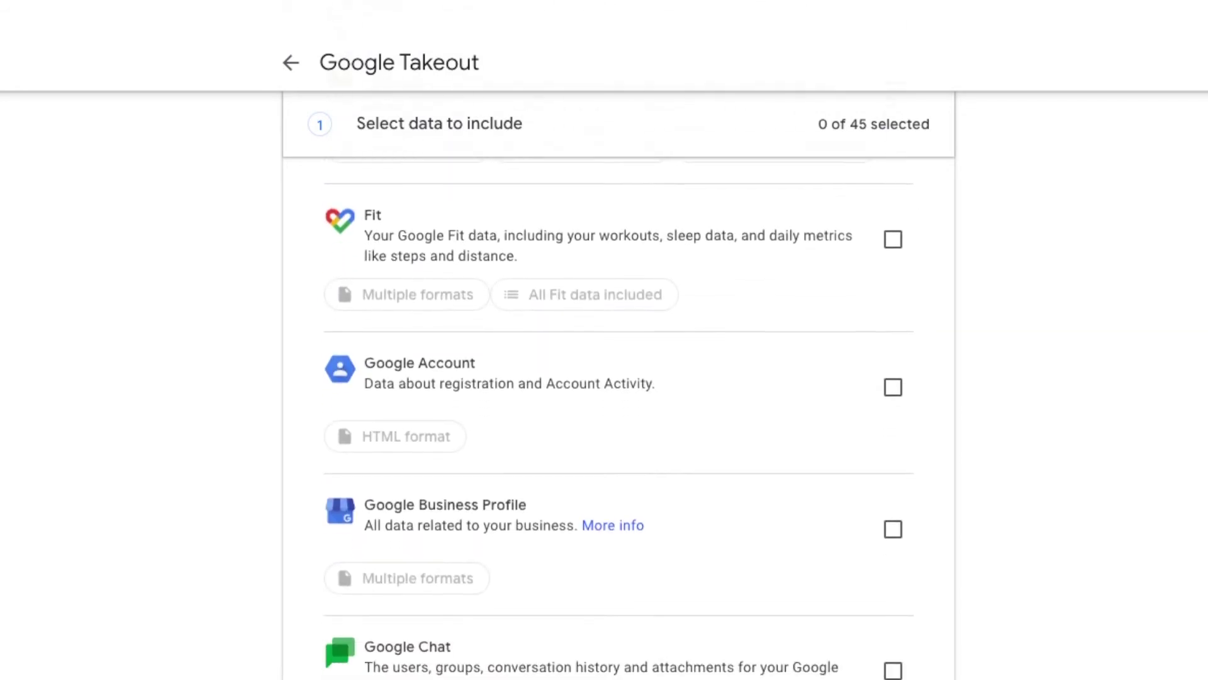
scroll(619, 378, down, 12)
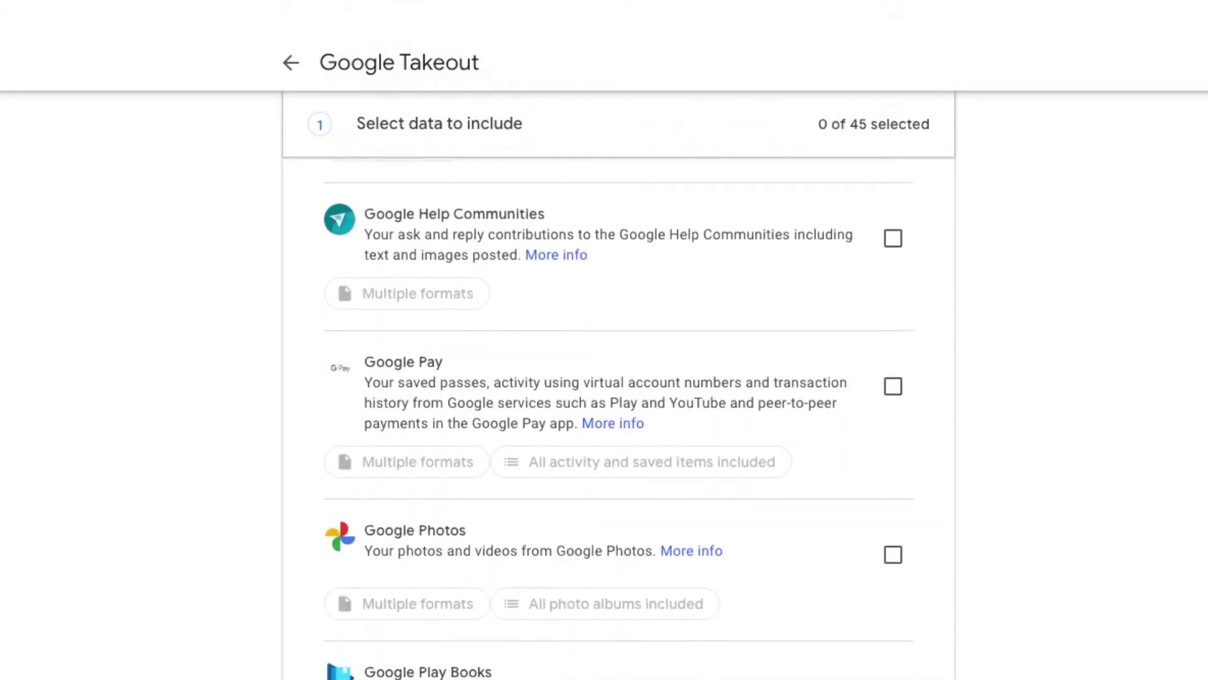
scroll(619, 377, down, 12)
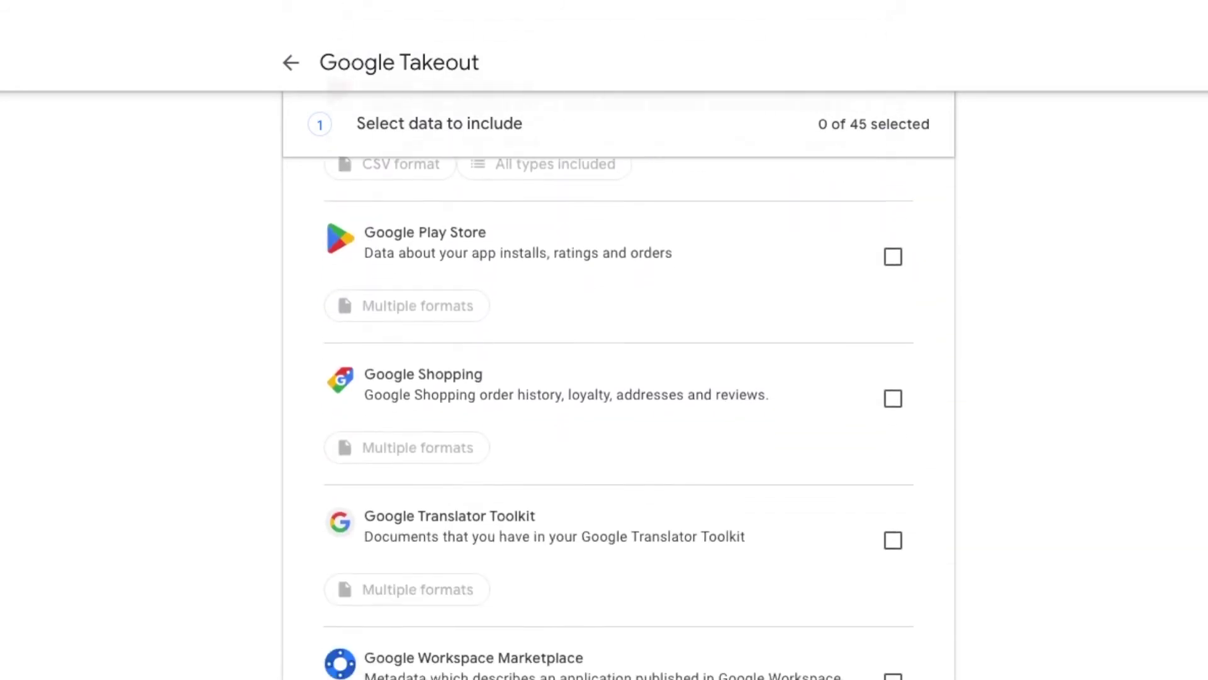
scroll(619, 377, down, 12)
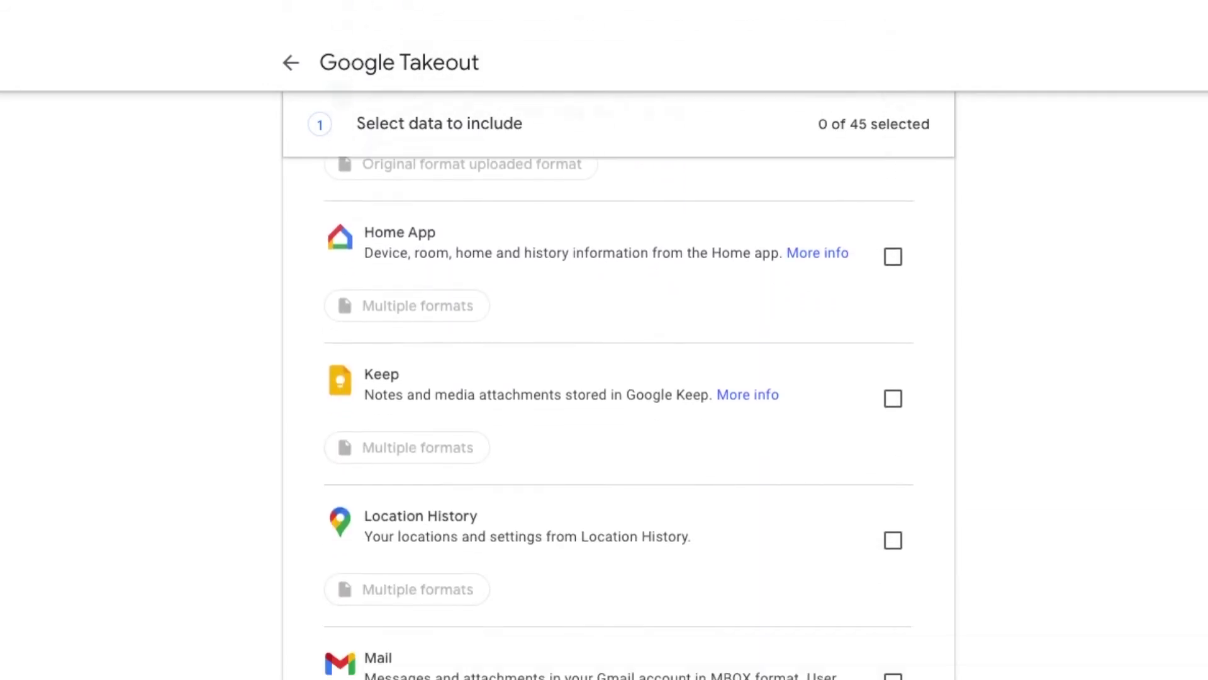
scroll(619, 378, down, 4)
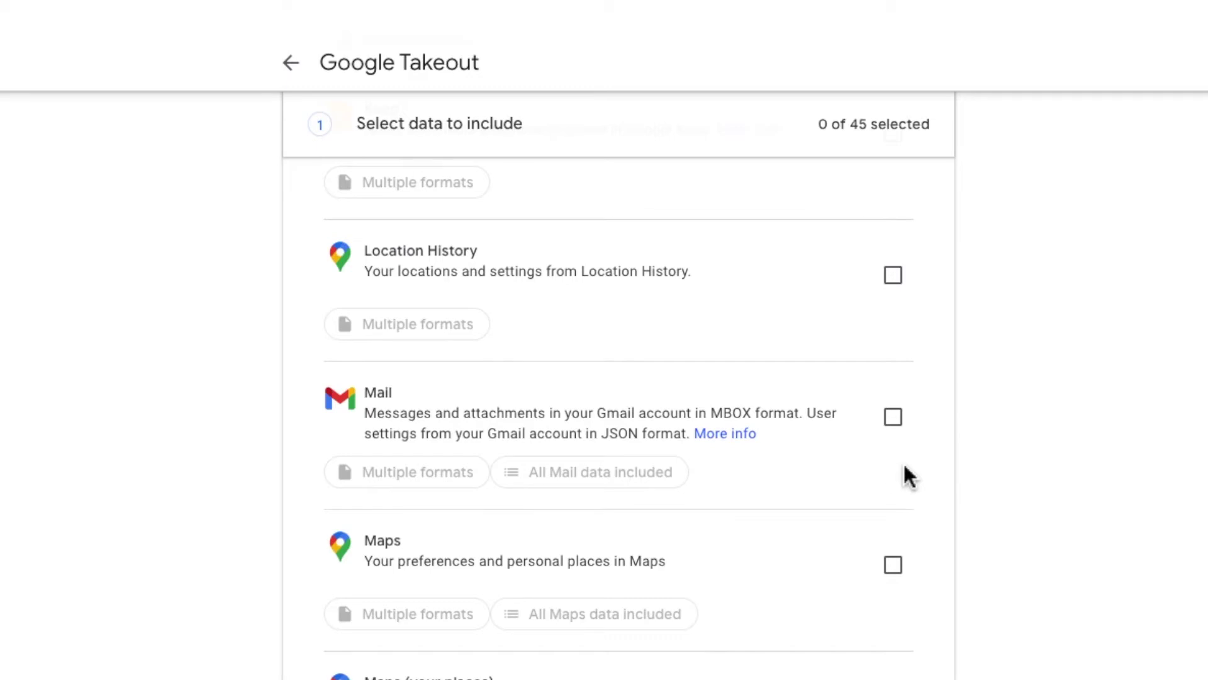
click(905, 420)
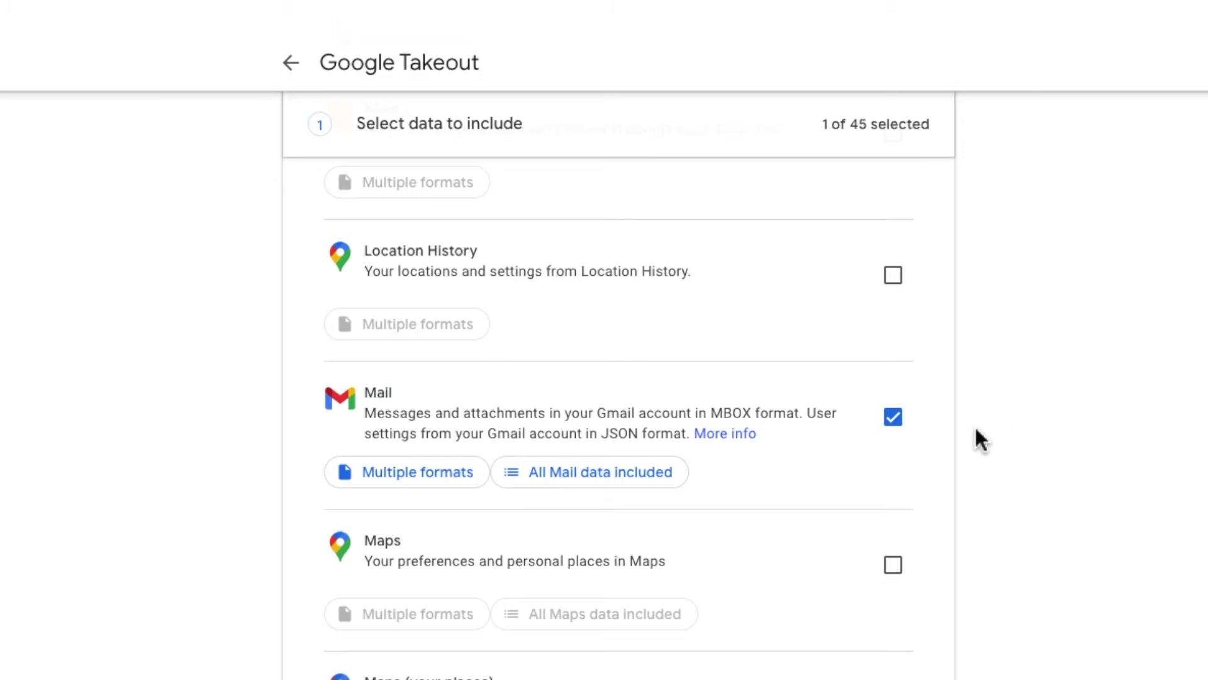
click(668, 473)
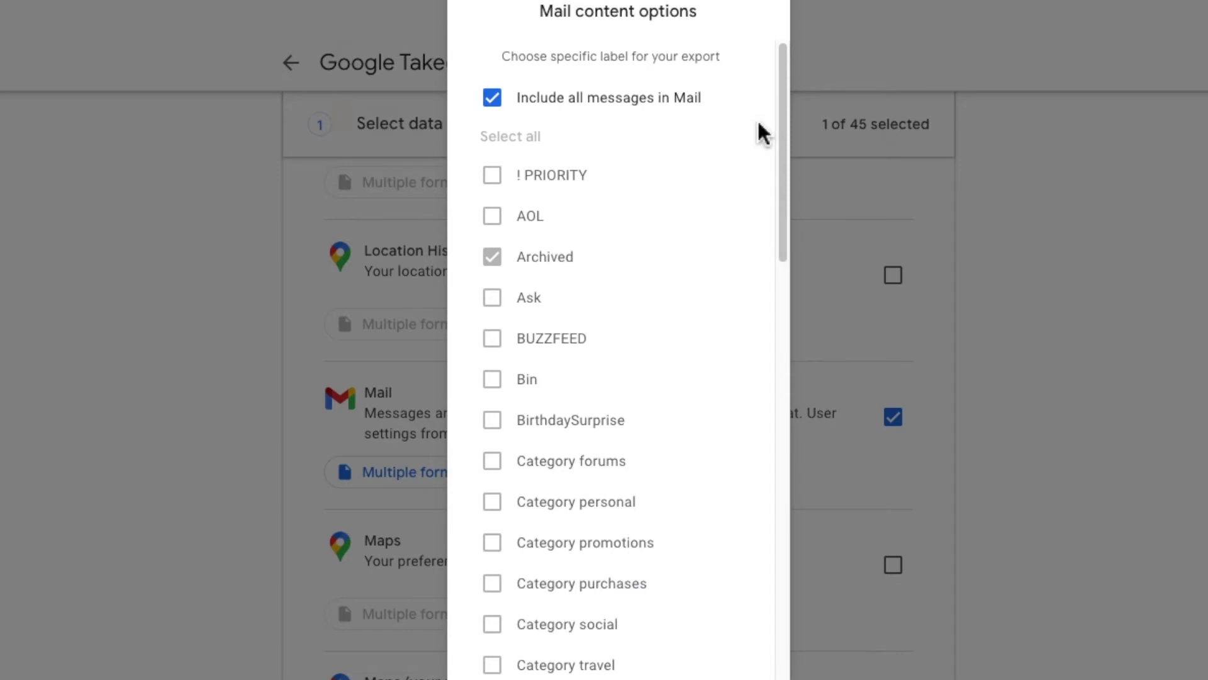
Confirm all Mail messages are included and advance to the file type and destination step
drag(779, 126, 798, 101)
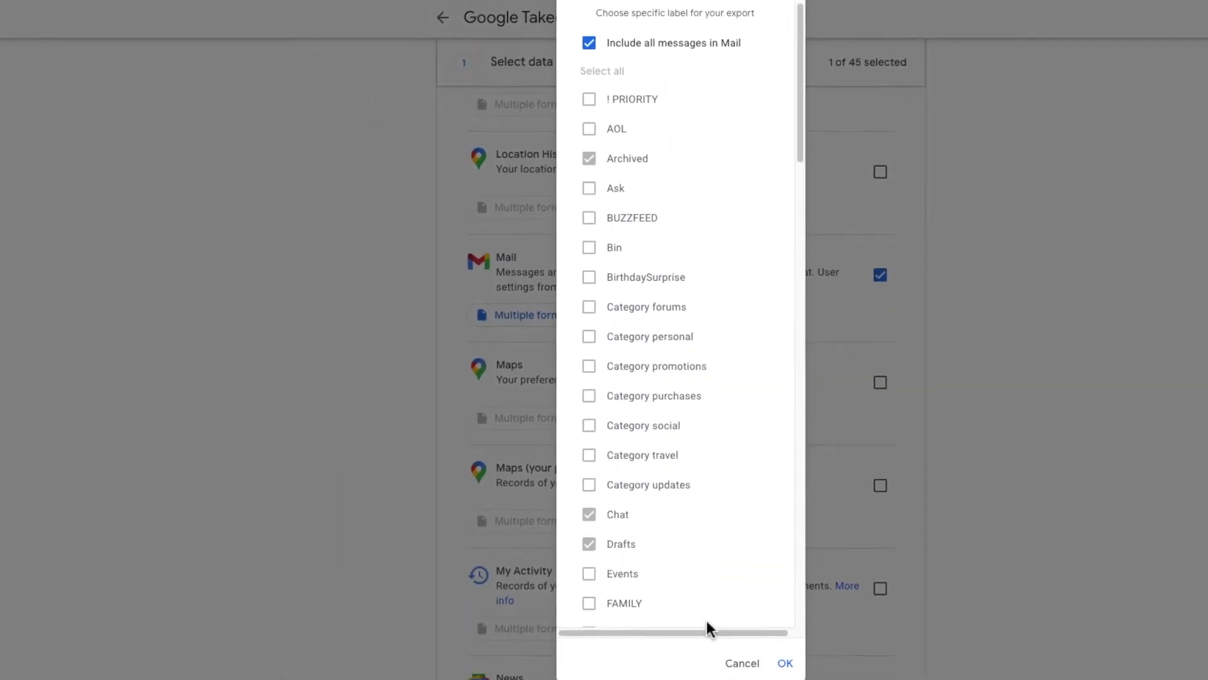
click(794, 662)
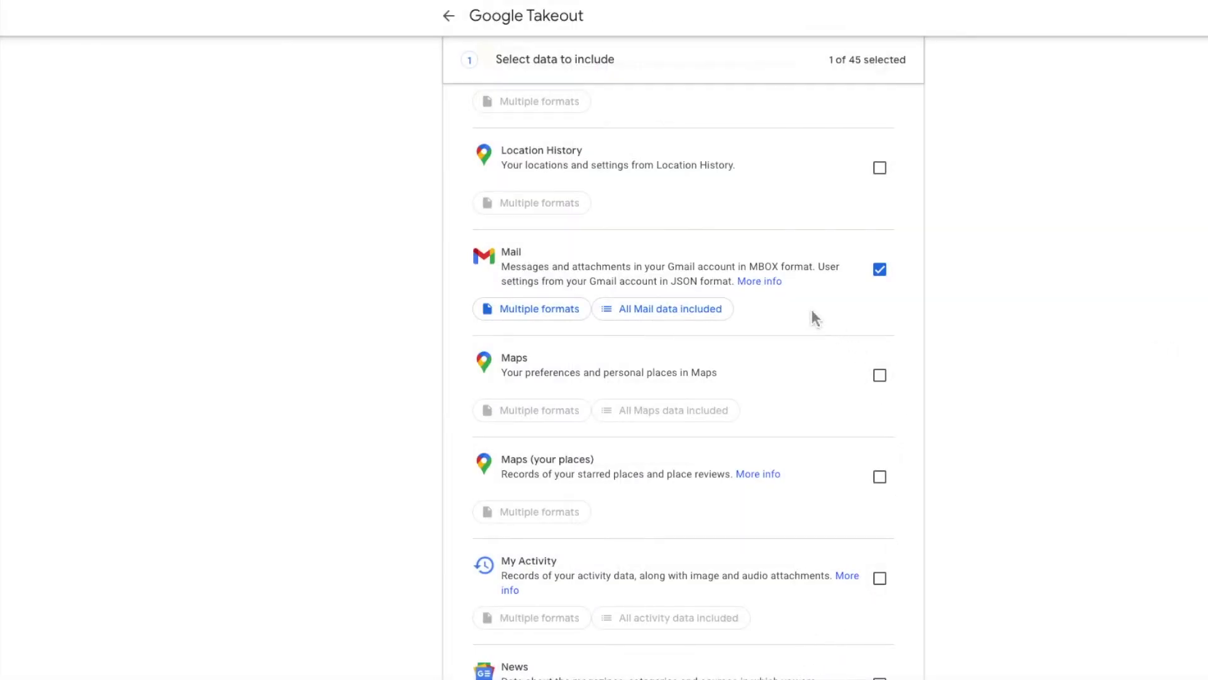
scroll(683, 381, down, 15)
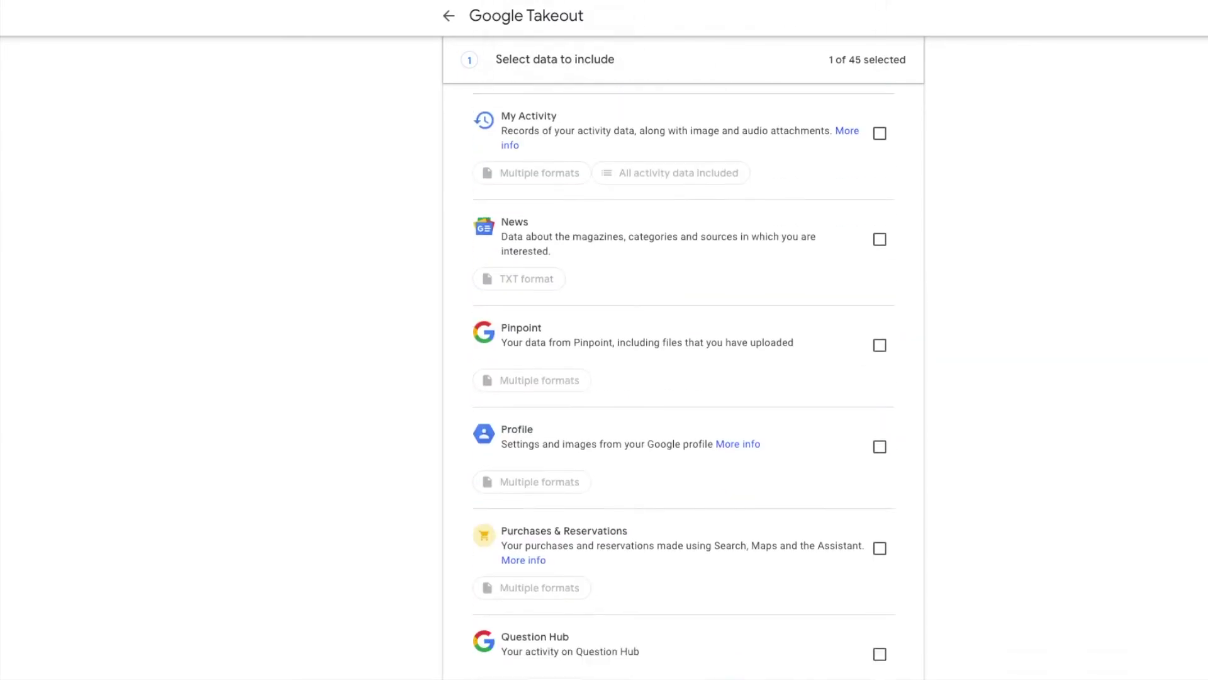
scroll(683, 382, down, 4)
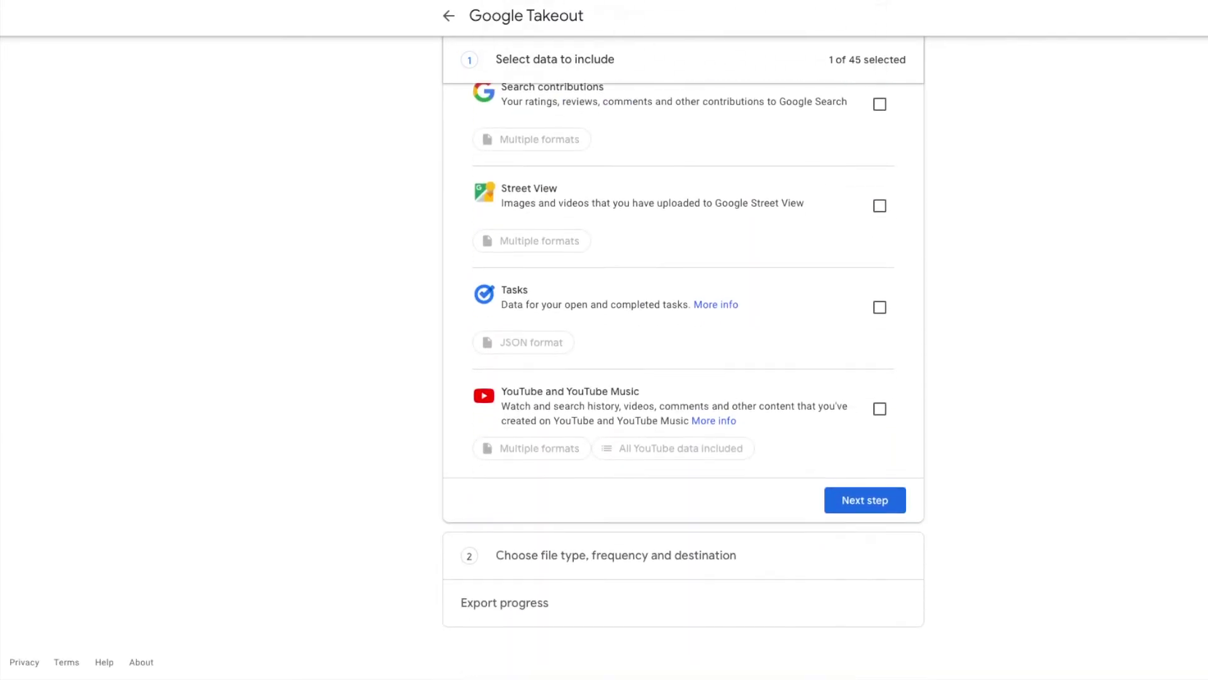
click(904, 510)
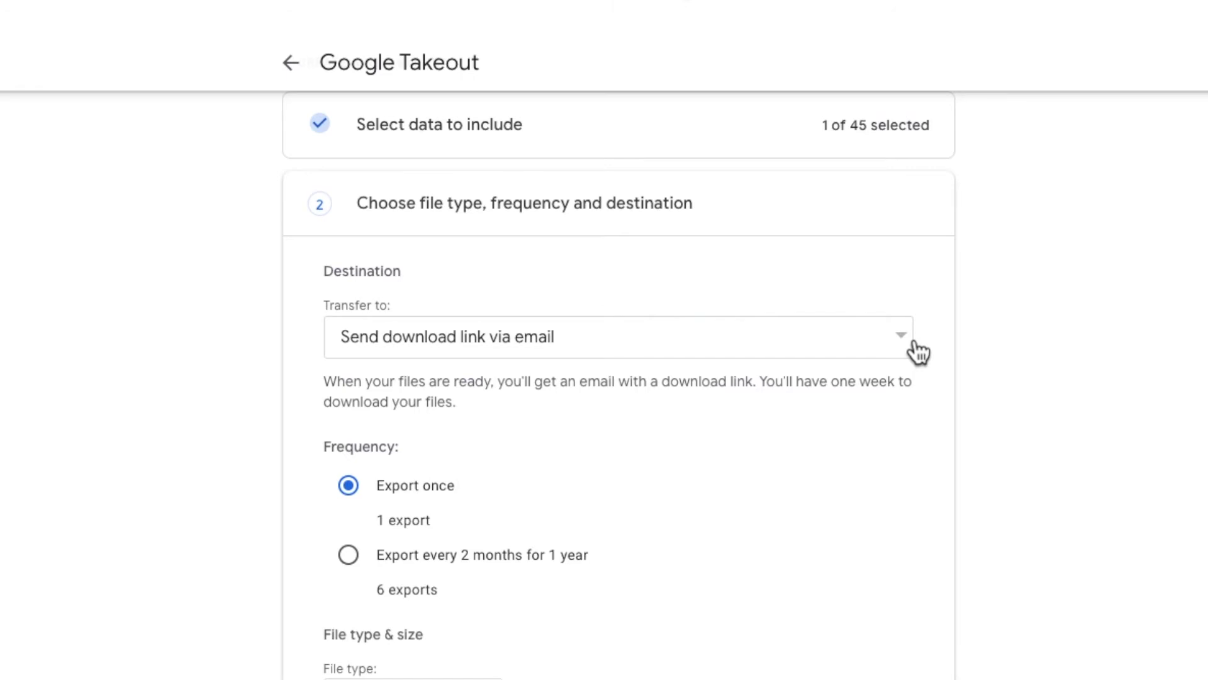
click(917, 353)
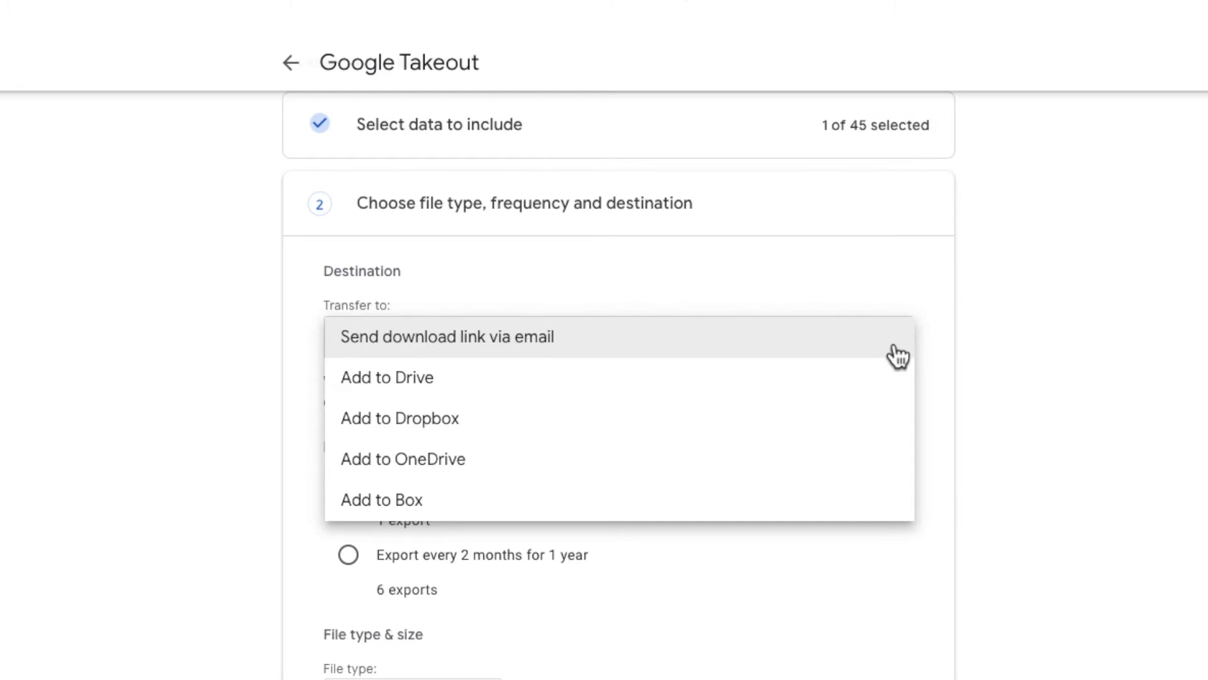
click(895, 347)
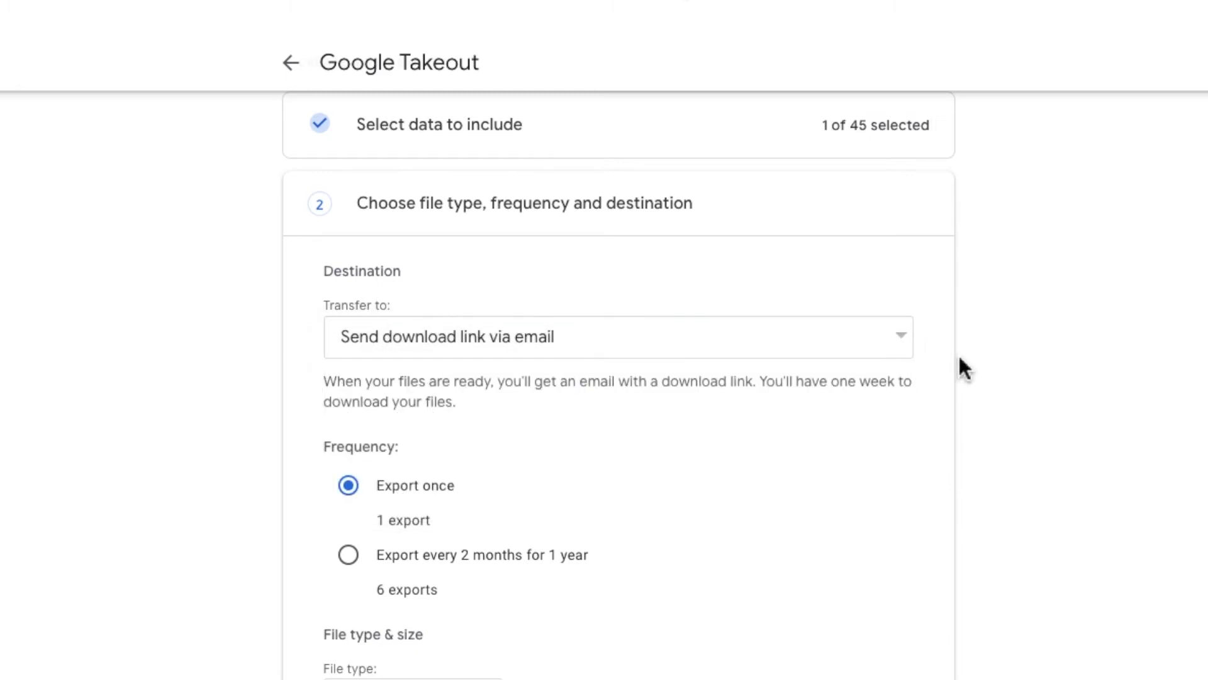
scroll(958, 358, down, 3)
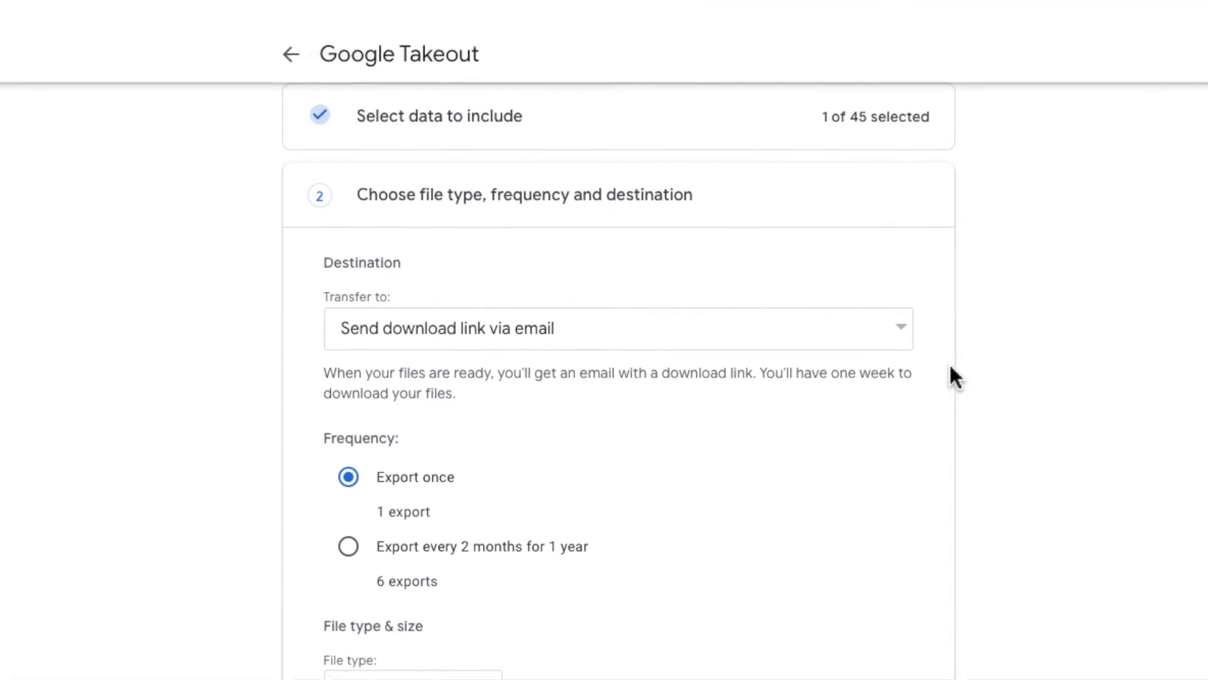
scroll(569, 378, down, 1)
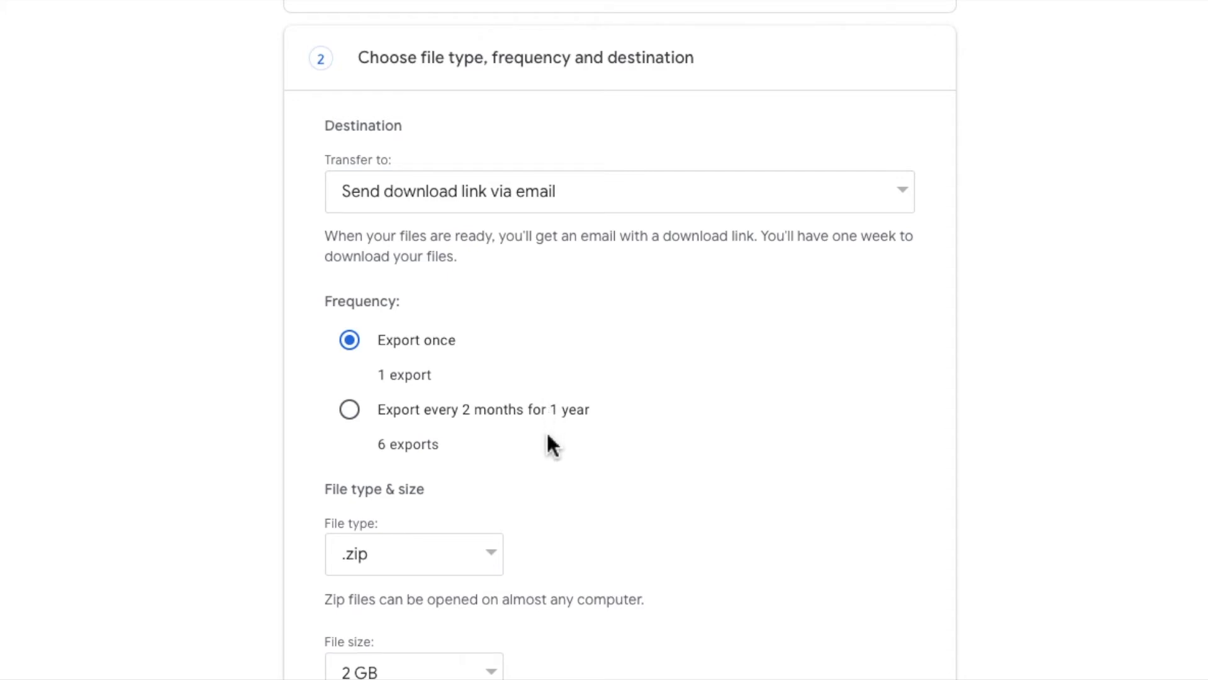
Keep the .zip file type, switch split size to 4 GB and back to 2 GB, then create the export
scroll(552, 444, down, 3)
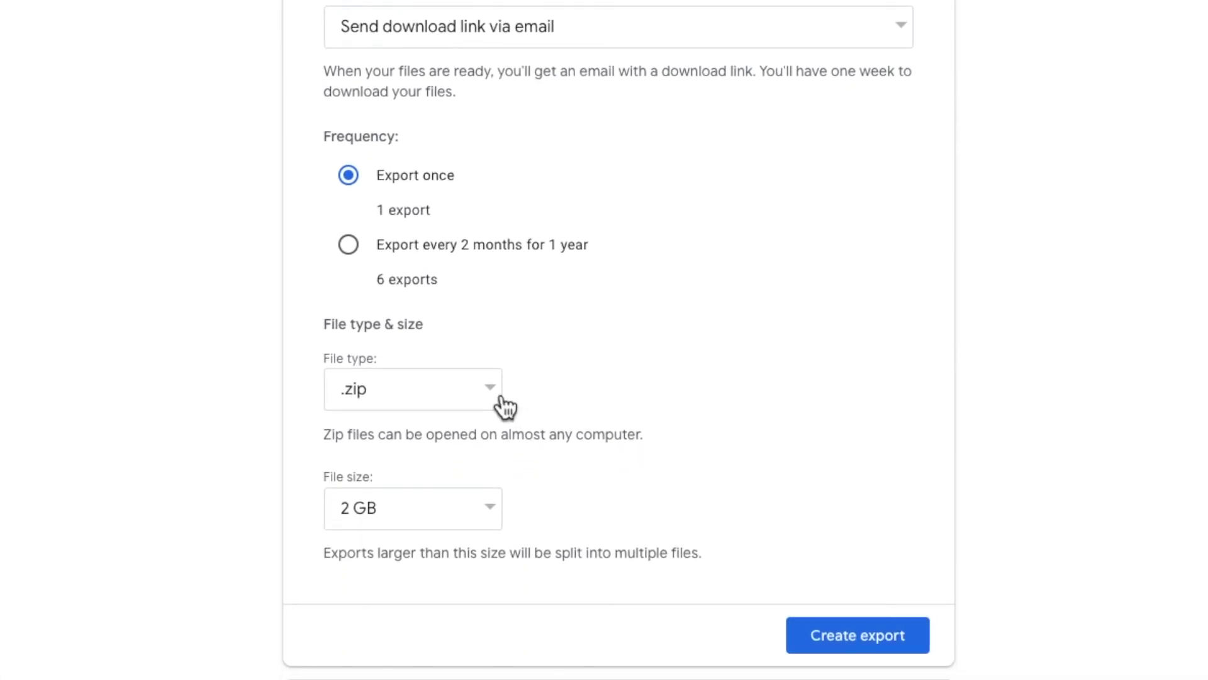
click(505, 406)
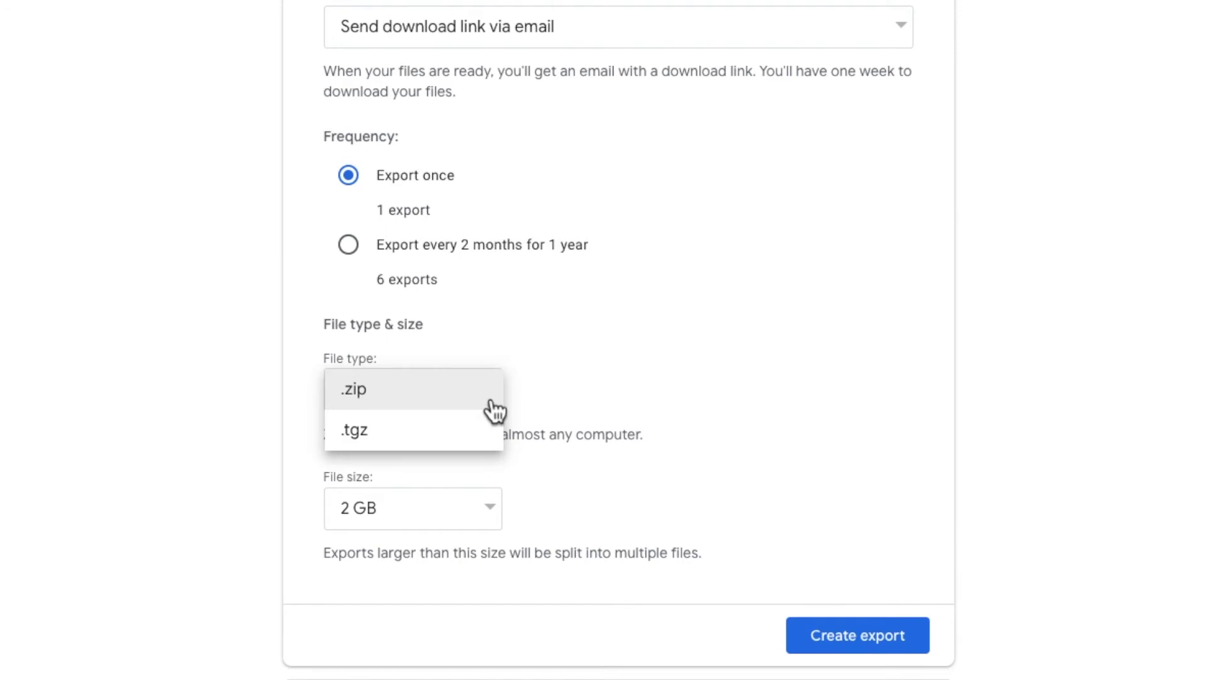
click(493, 403)
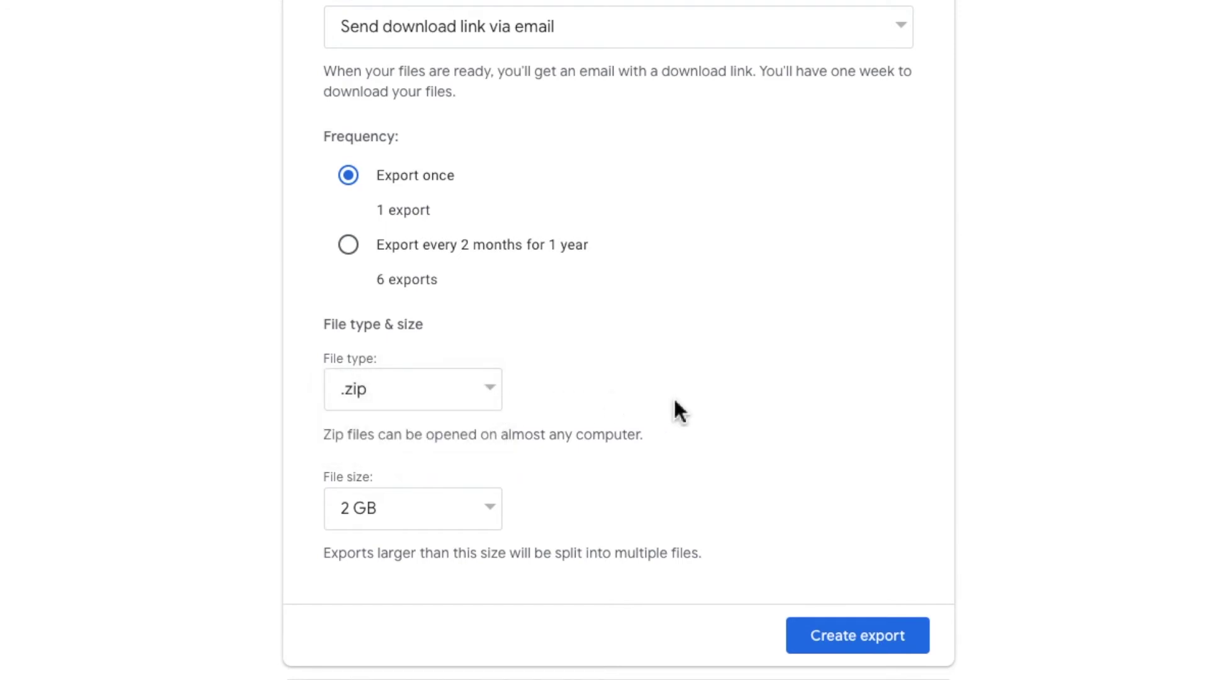
click(504, 519)
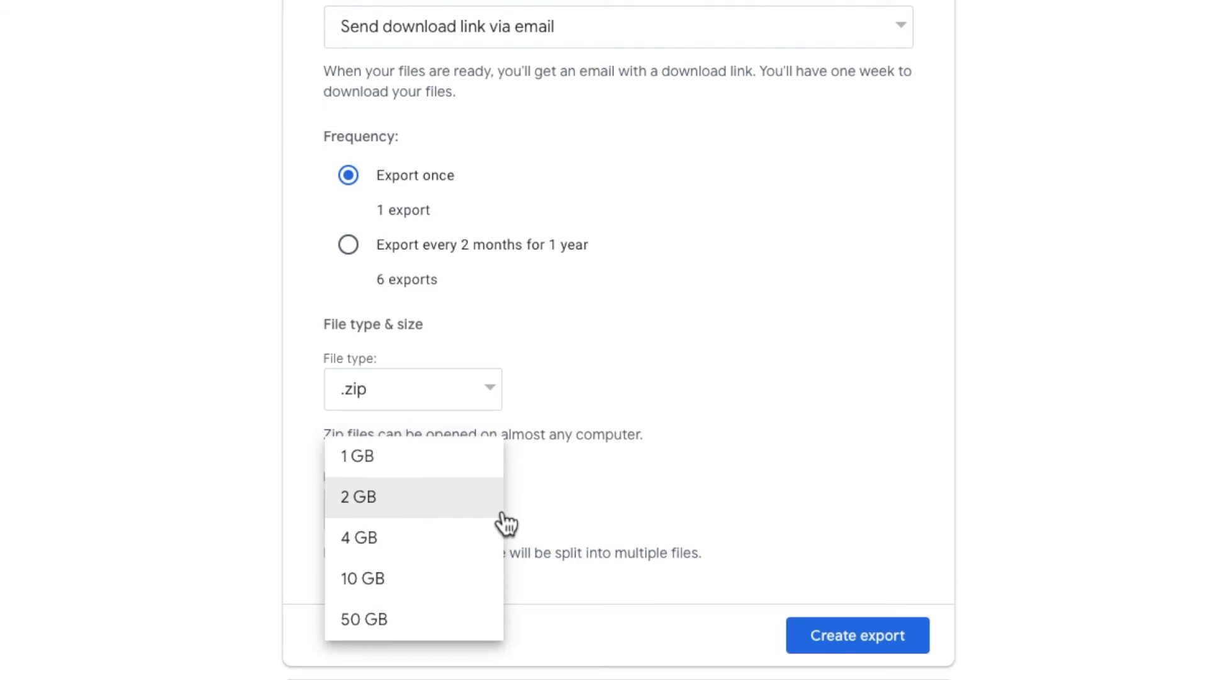
click(461, 539)
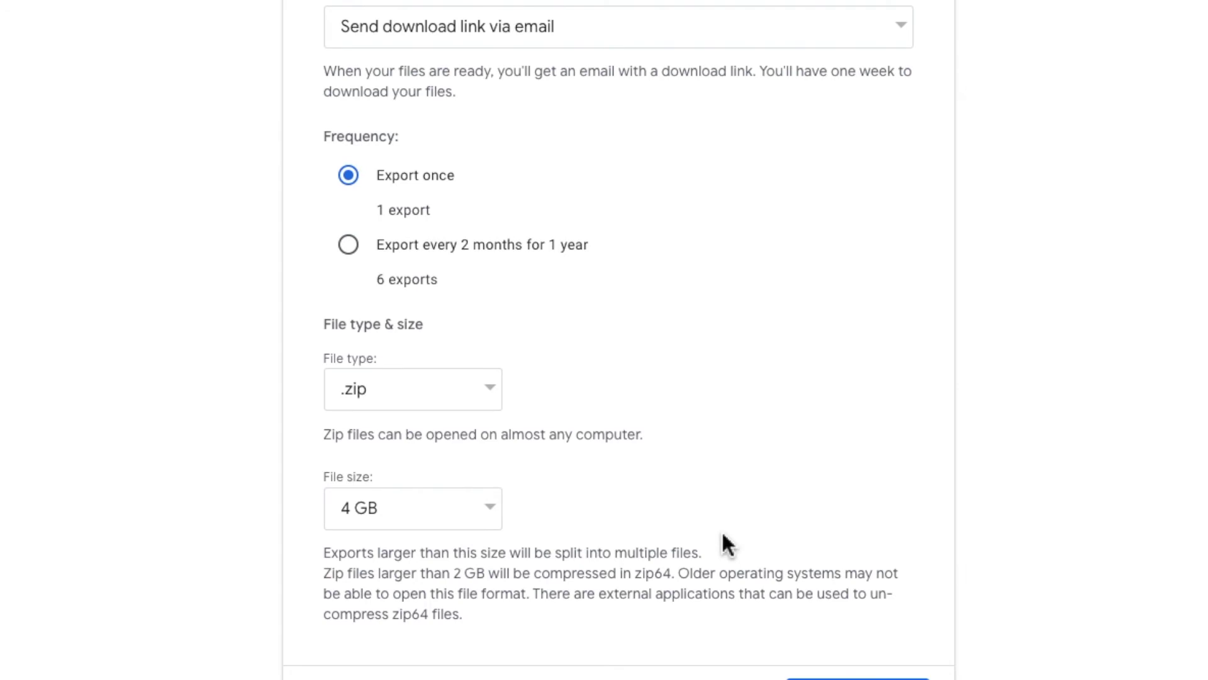
click(497, 520)
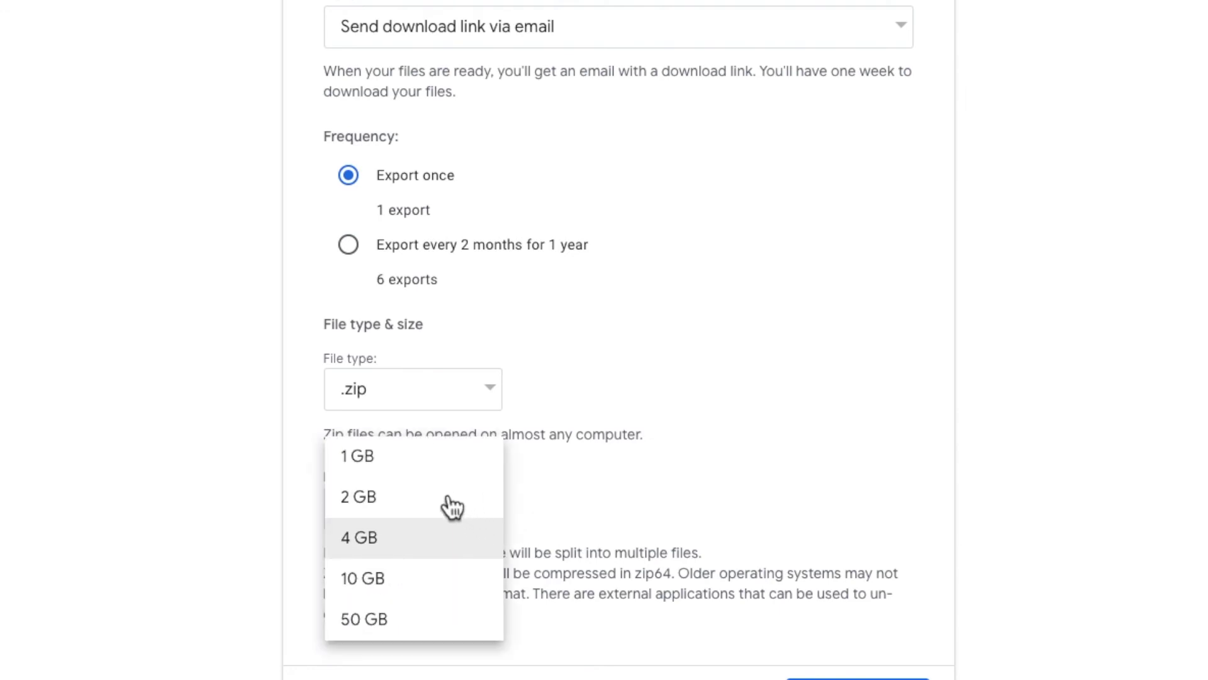
click(451, 504)
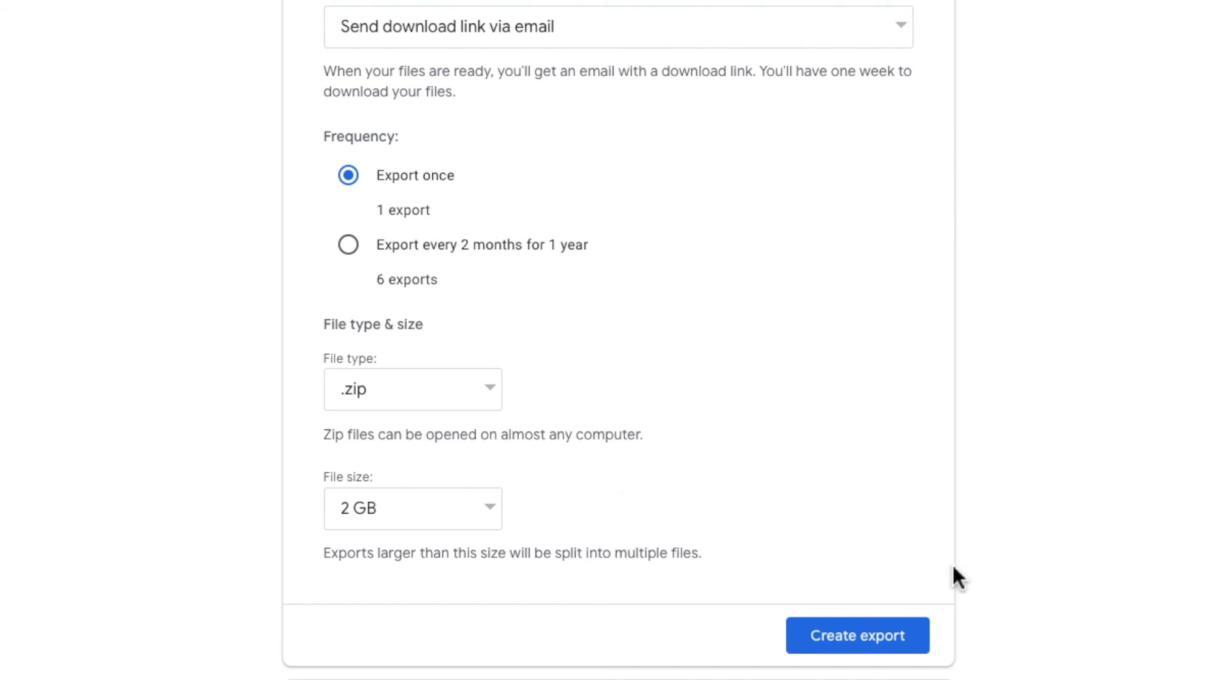
click(925, 636)
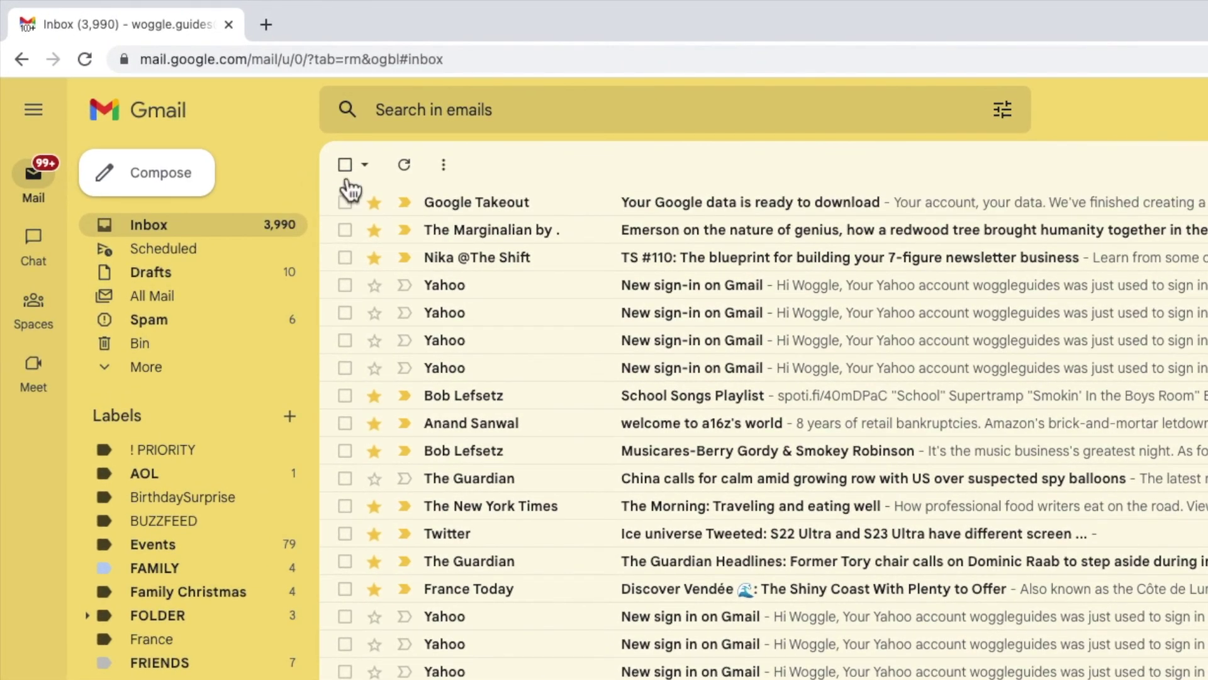
Open the Takeout ready-to-download email and follow its Download your files link
click(673, 205)
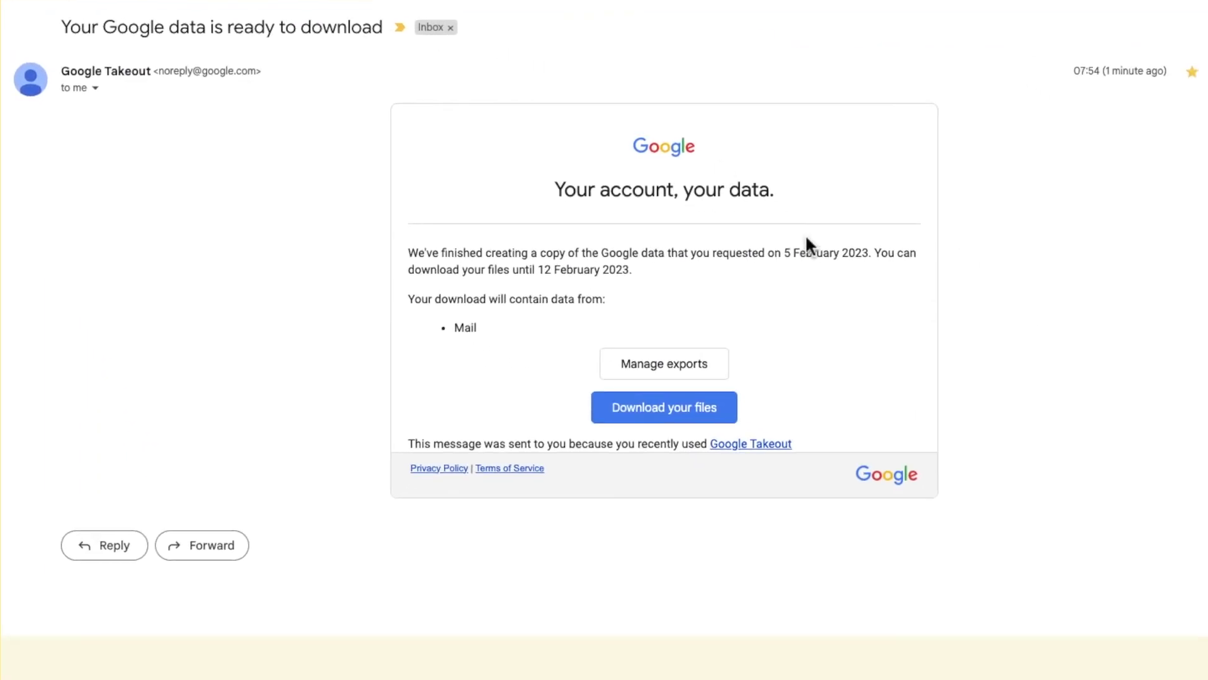
click(722, 417)
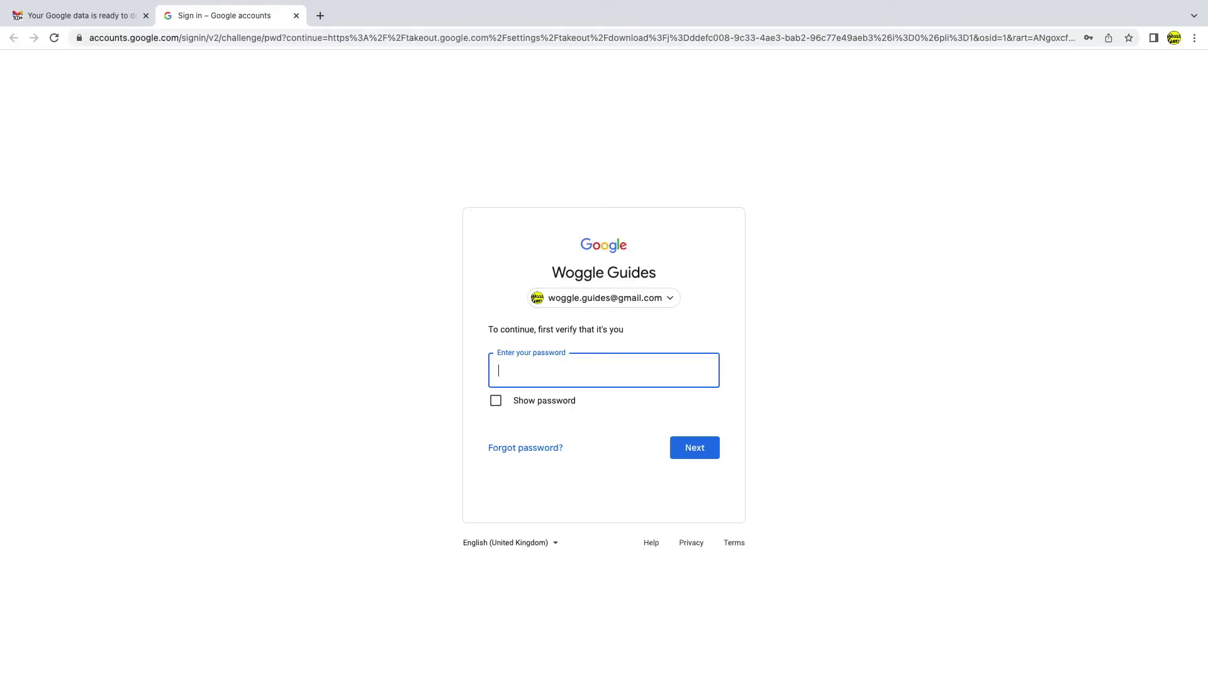
Enter the account password and submit it to verify the account
text(••••••••••••••••)
click(721, 459)
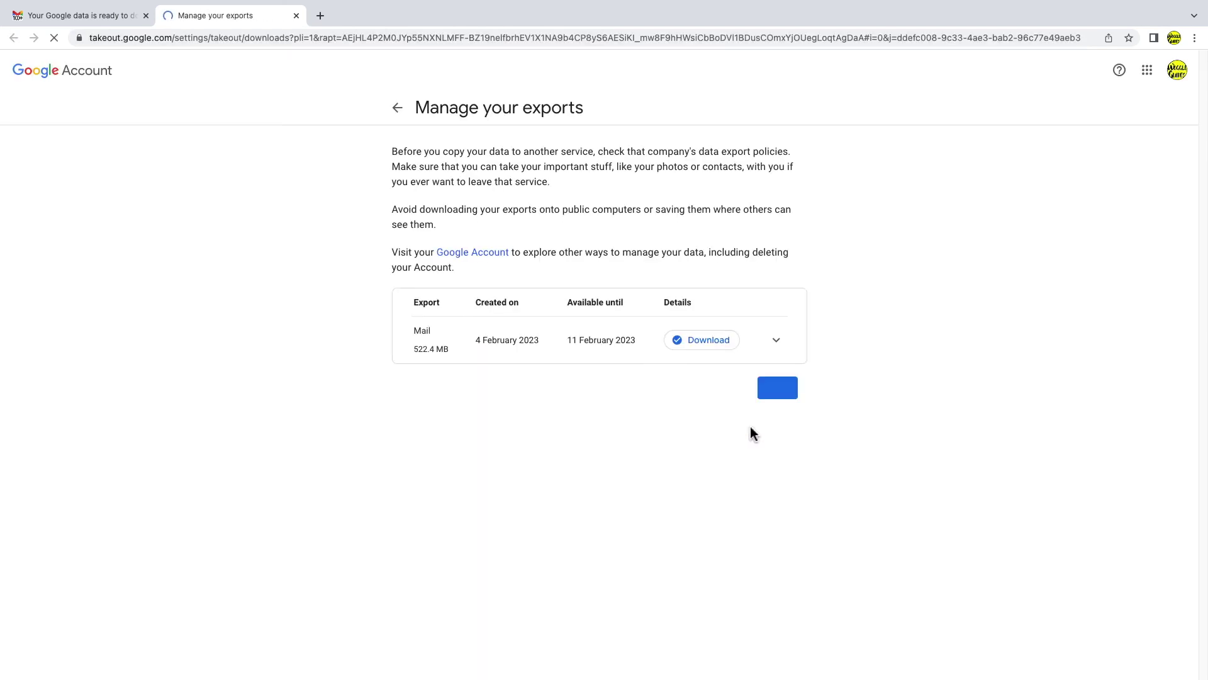